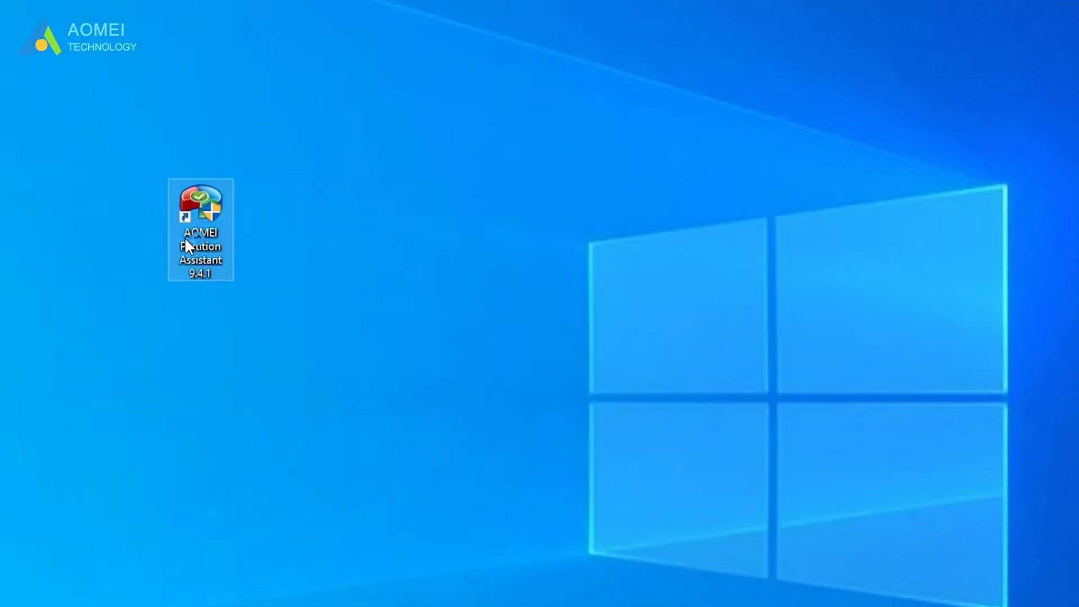
# Launch Partition Assistant and start a new partition on Disk 2's unallocated space
pyautogui.doubleClick(186, 243)
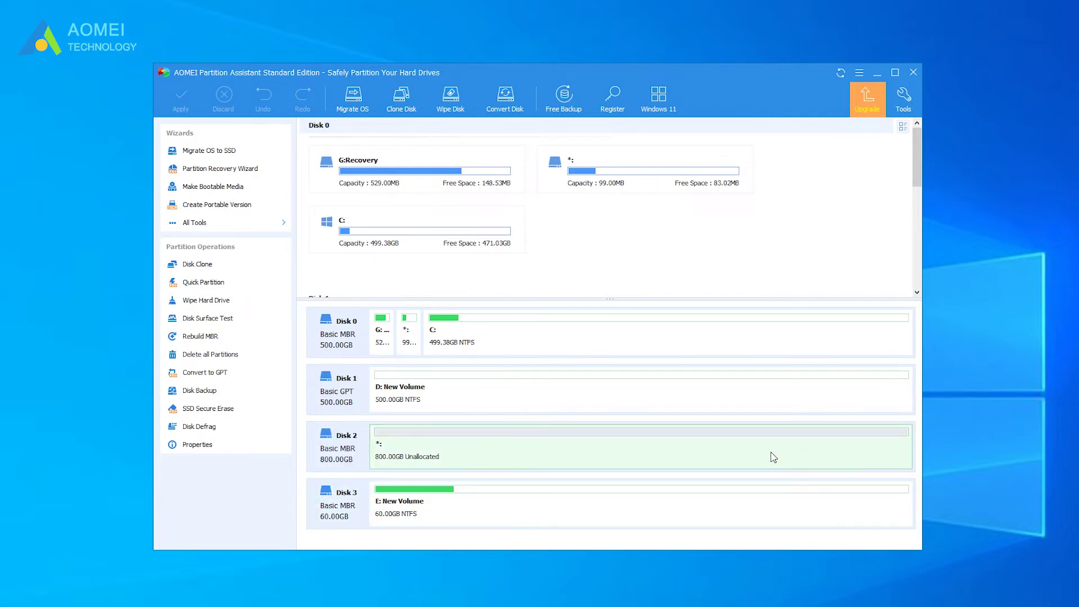
pyautogui.click(433, 450)
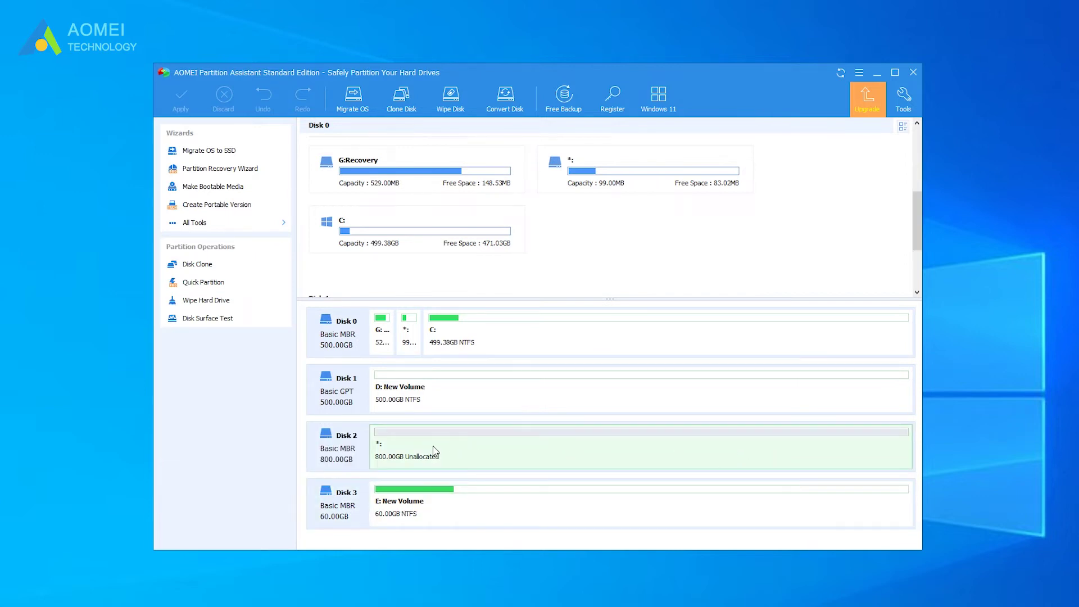
pyautogui.rightClick(434, 450)
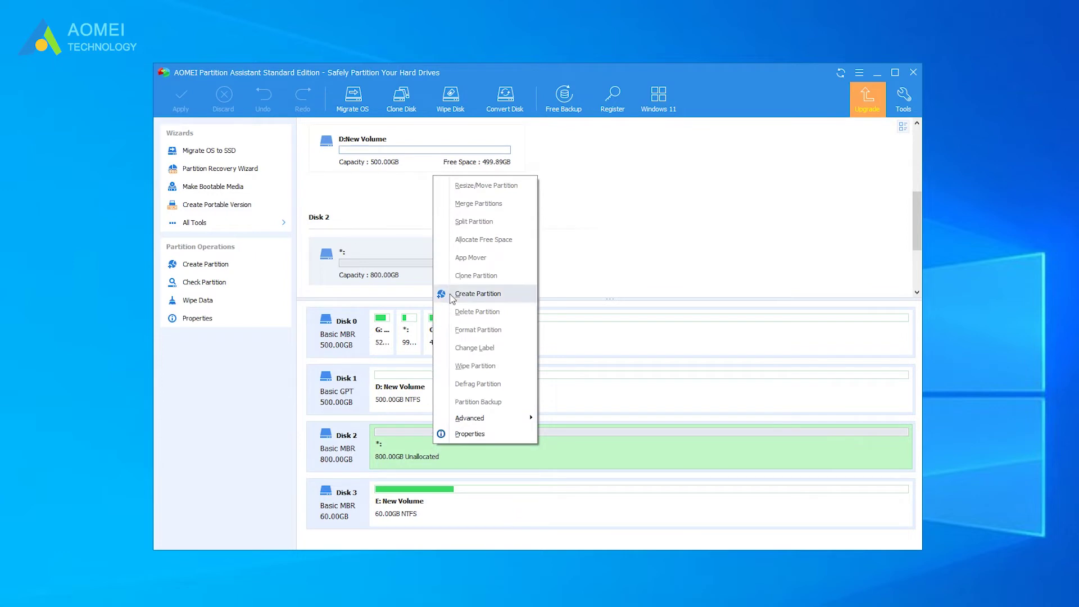
pyautogui.click(516, 295)
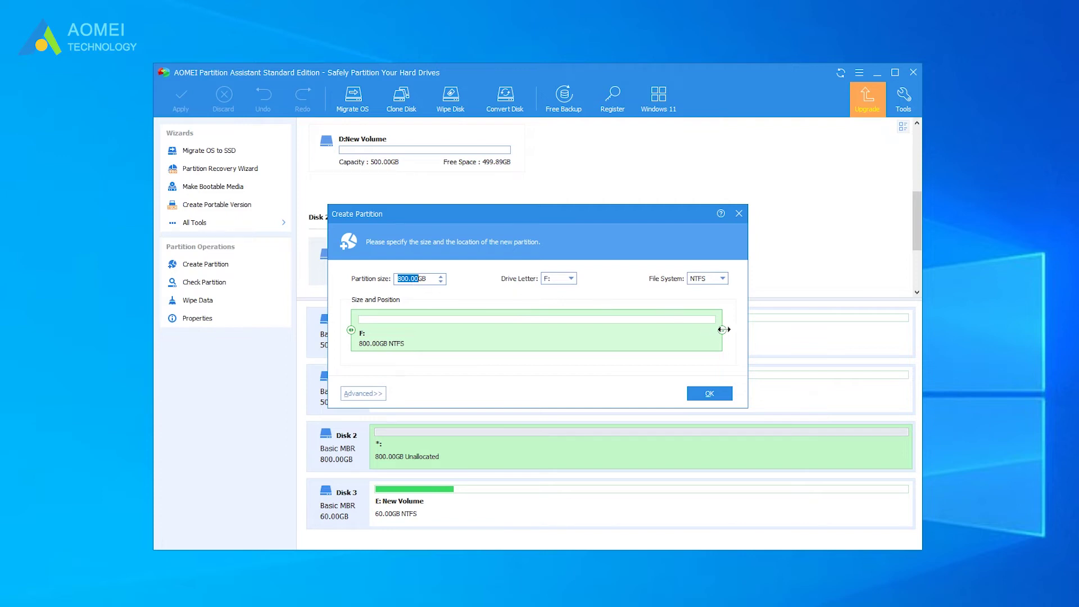
# Size the new partition to 800 GB, with drive letter F: and NTFS file system
pyautogui.moveTo(722, 330)
pyautogui.mouseDown()
pyautogui.moveTo(623, 330)
pyautogui.moveTo(735, 333)
pyautogui.mouseUp()
pyautogui.click(572, 280)
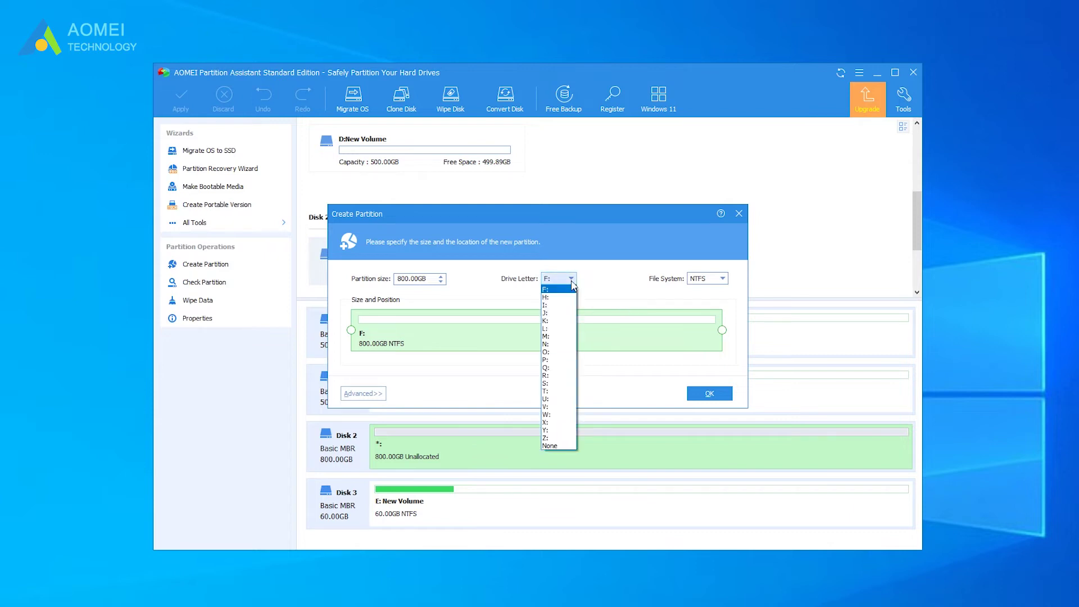
pyautogui.click(571, 280)
pyautogui.click(723, 281)
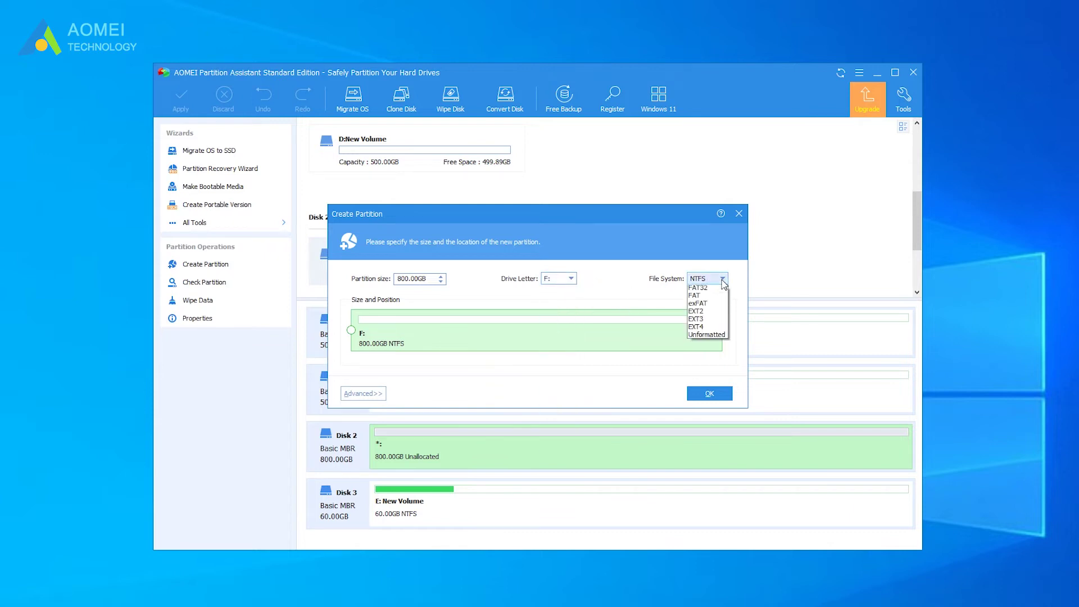
pyautogui.click(722, 281)
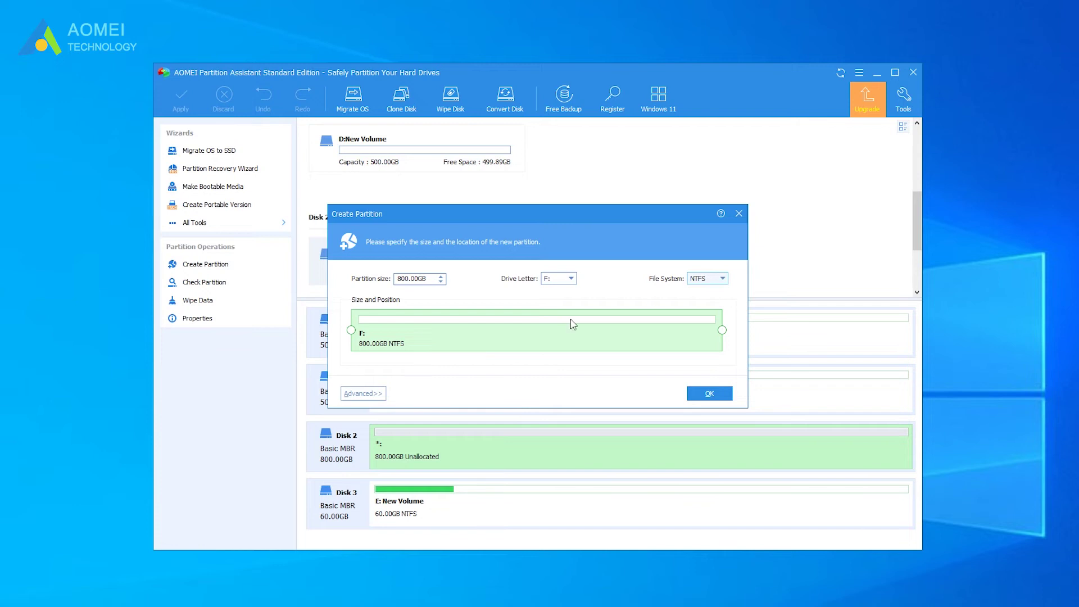
# In the advanced settings, keep the F: partition primary with SSD alignment Optimized, and confirm
pyautogui.click(363, 394)
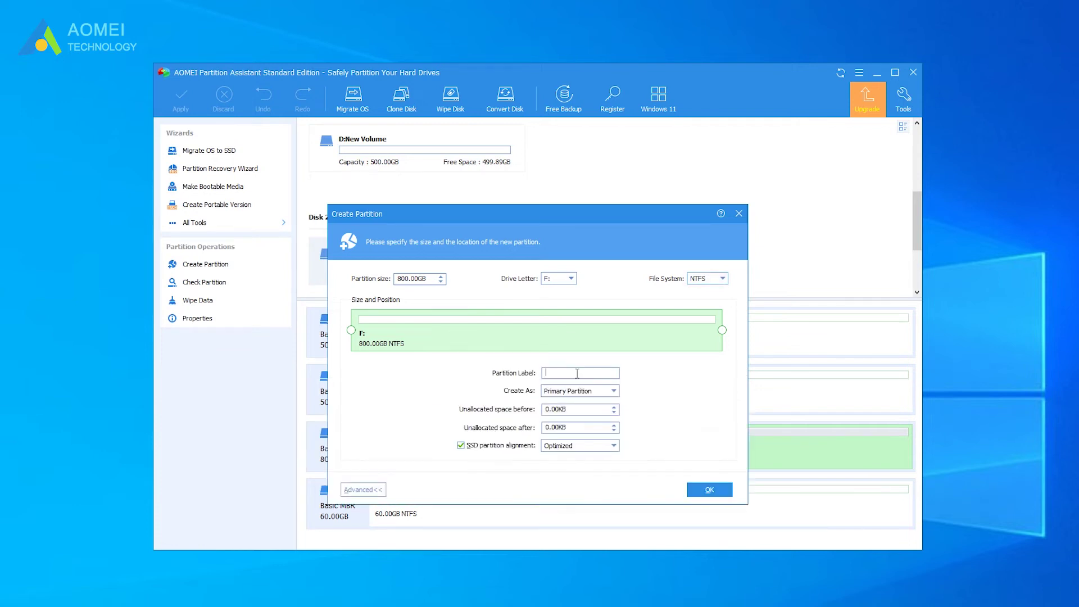
pyautogui.click(614, 391)
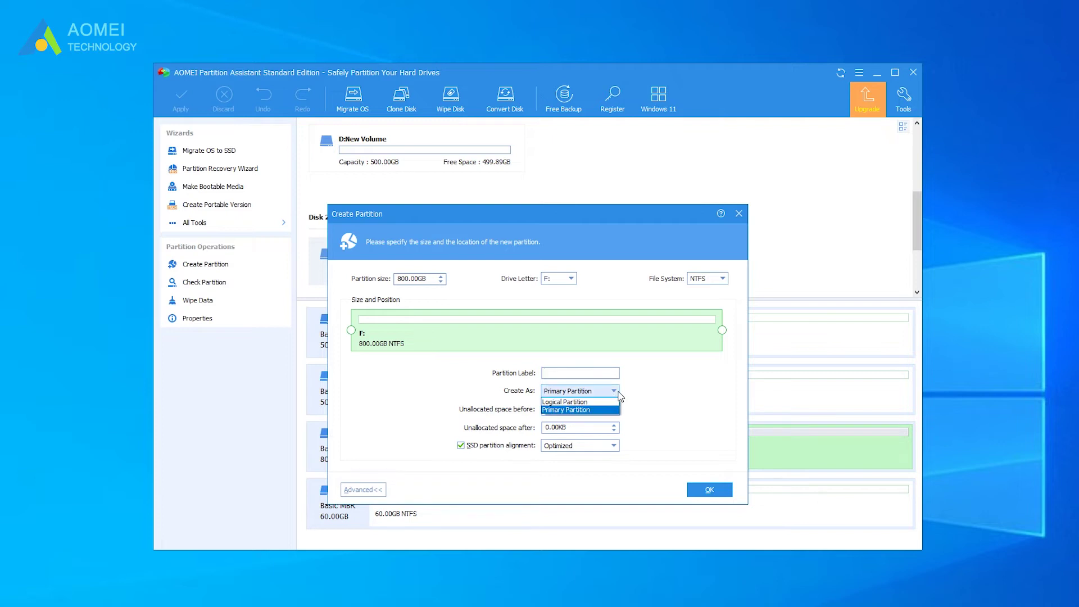
pyautogui.click(618, 392)
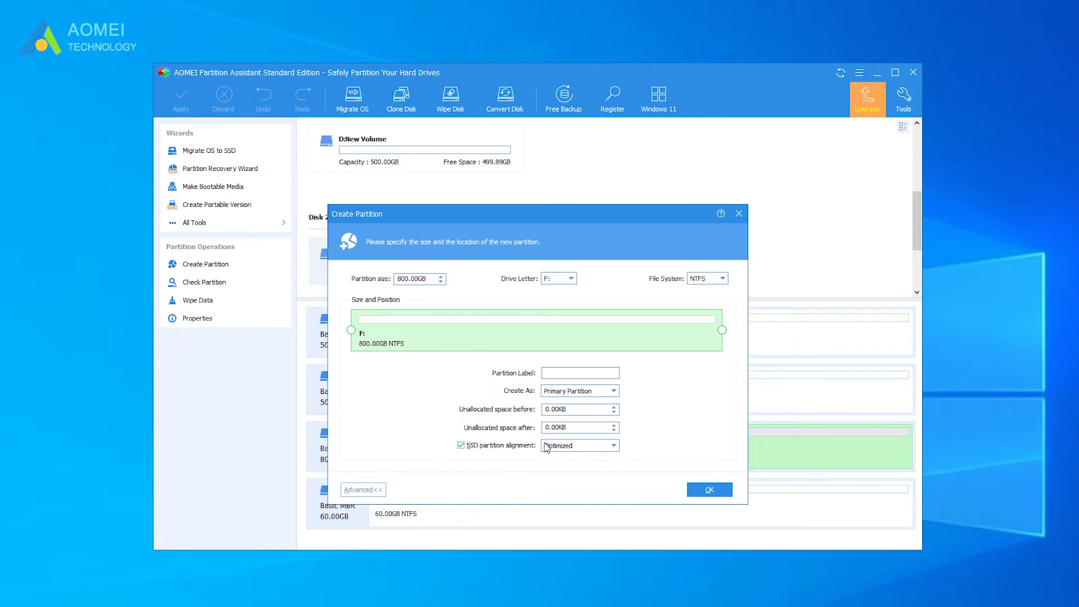
pyautogui.click(615, 446)
pyautogui.click(616, 449)
pyautogui.click(708, 489)
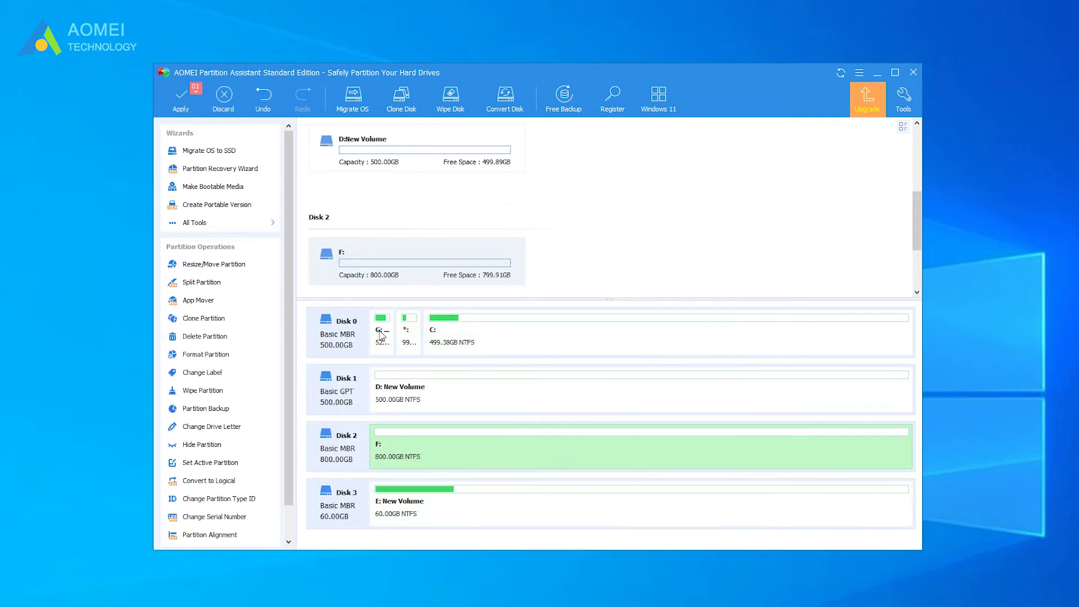
# Apply the pending operation and confirm to create the F: partition
pyautogui.click(190, 106)
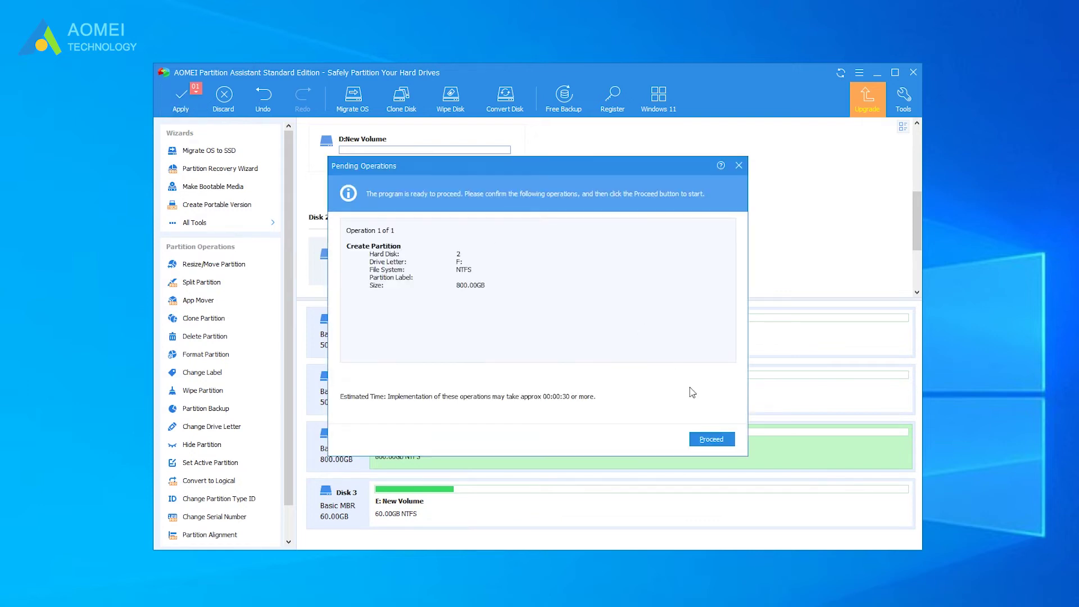
pyautogui.click(708, 441)
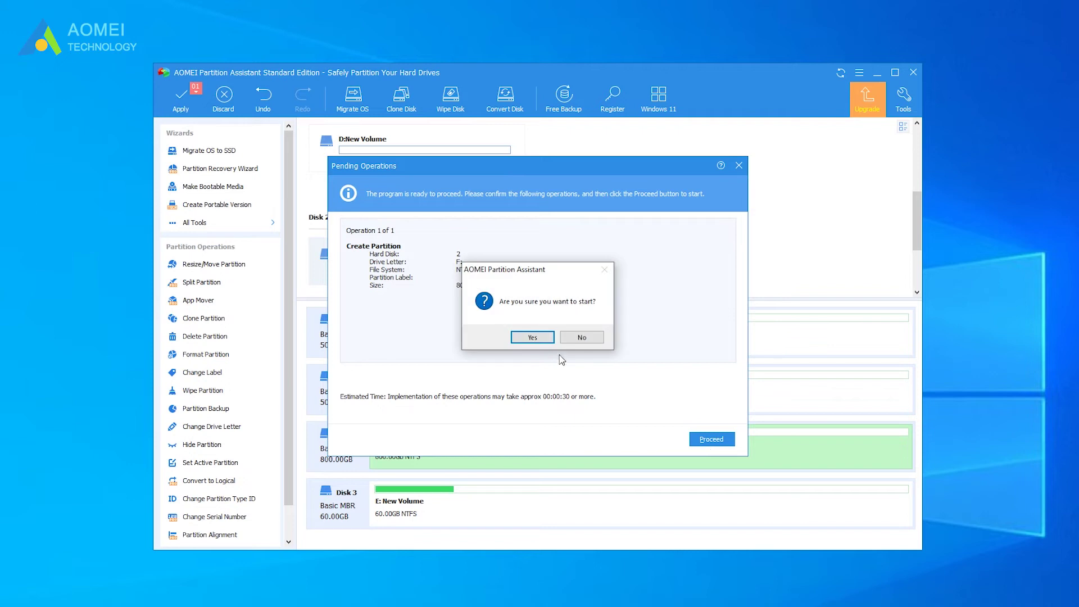
pyautogui.click(532, 337)
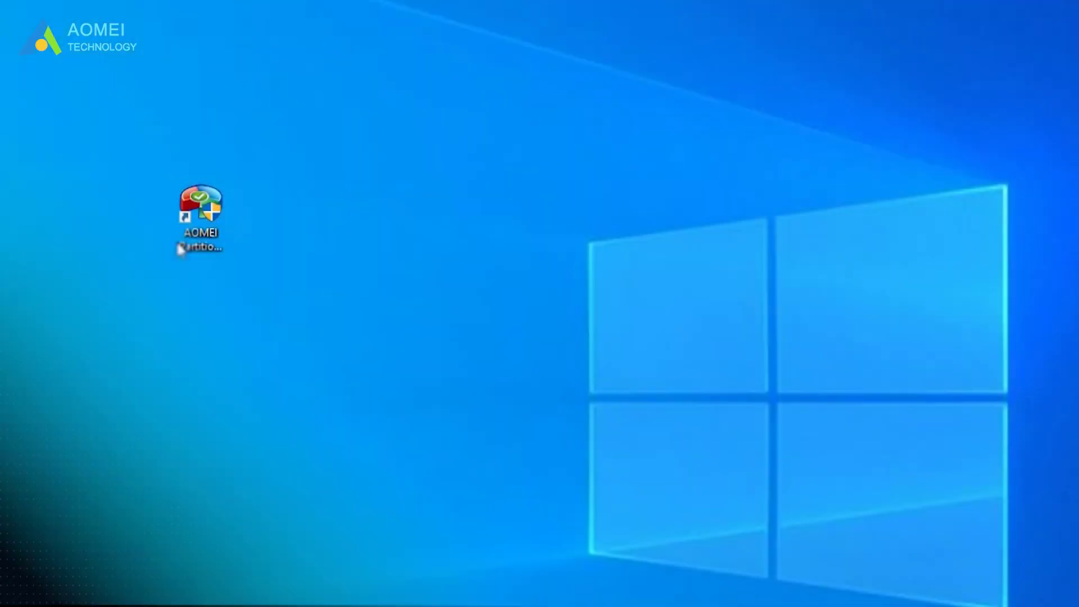
# Relaunch Partition Assistant and start Clone Disk on Disk 3 using Clone Disk Quickly
pyautogui.doubleClick(186, 240)
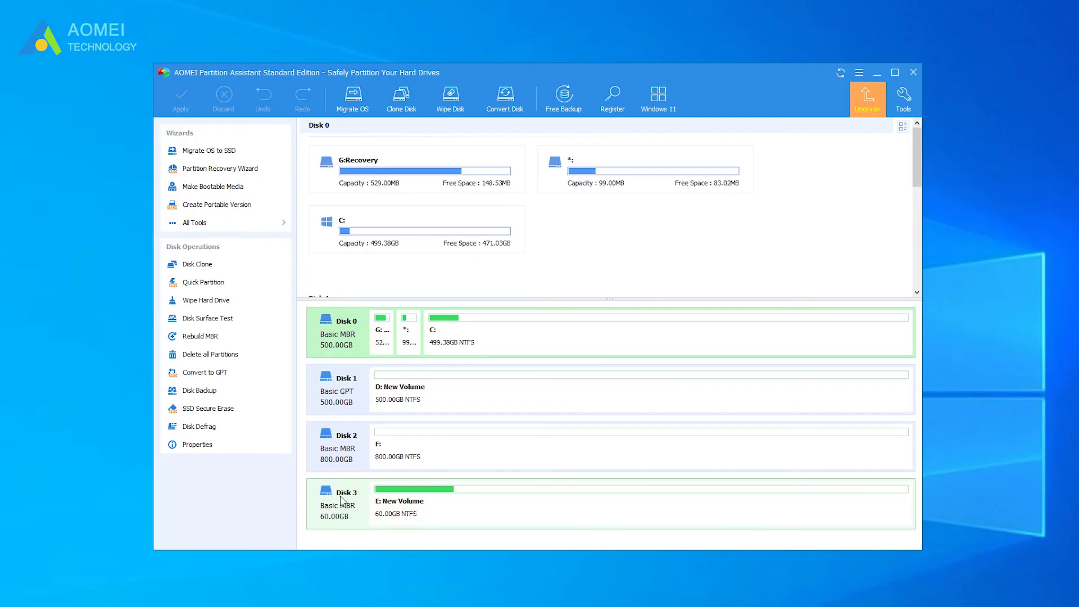
pyautogui.rightClick(342, 500)
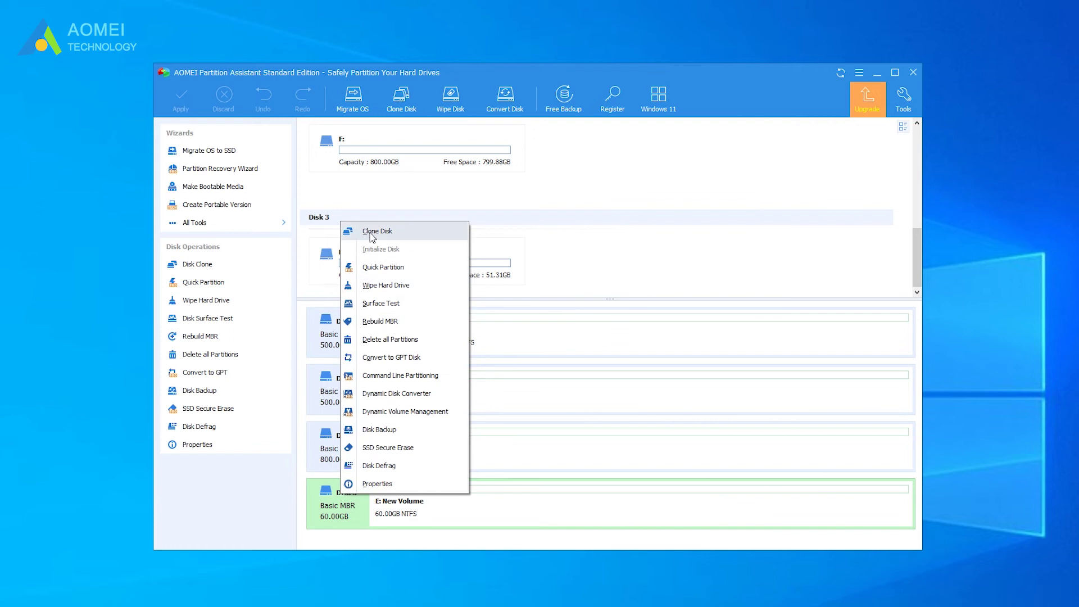
pyautogui.click(372, 232)
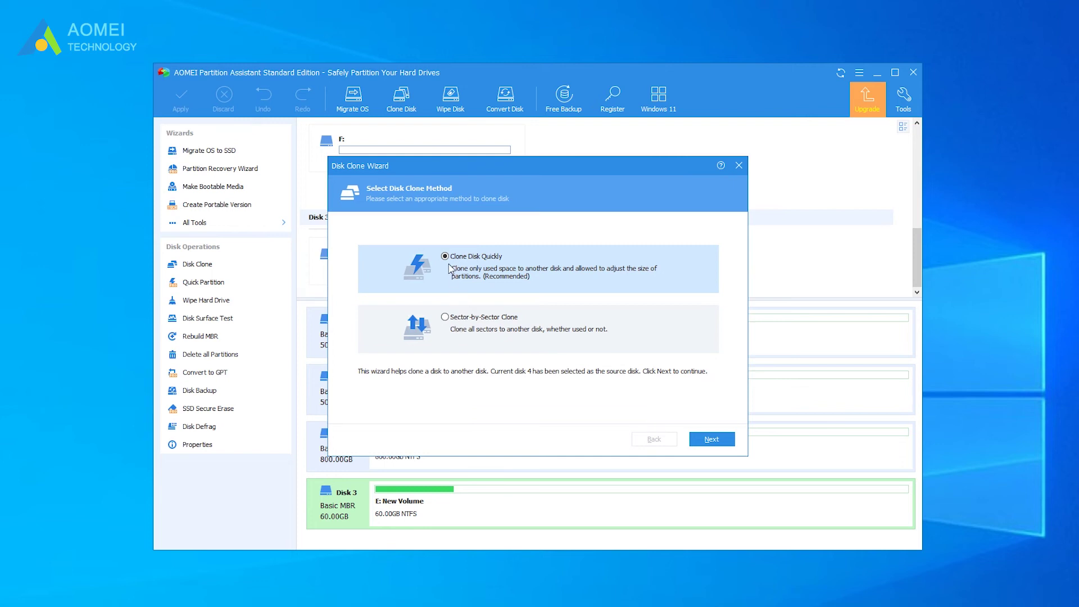
# Choose Disk 2 as the clone destination with SSD optimization, accepting that its data is erased
pyautogui.click(712, 441)
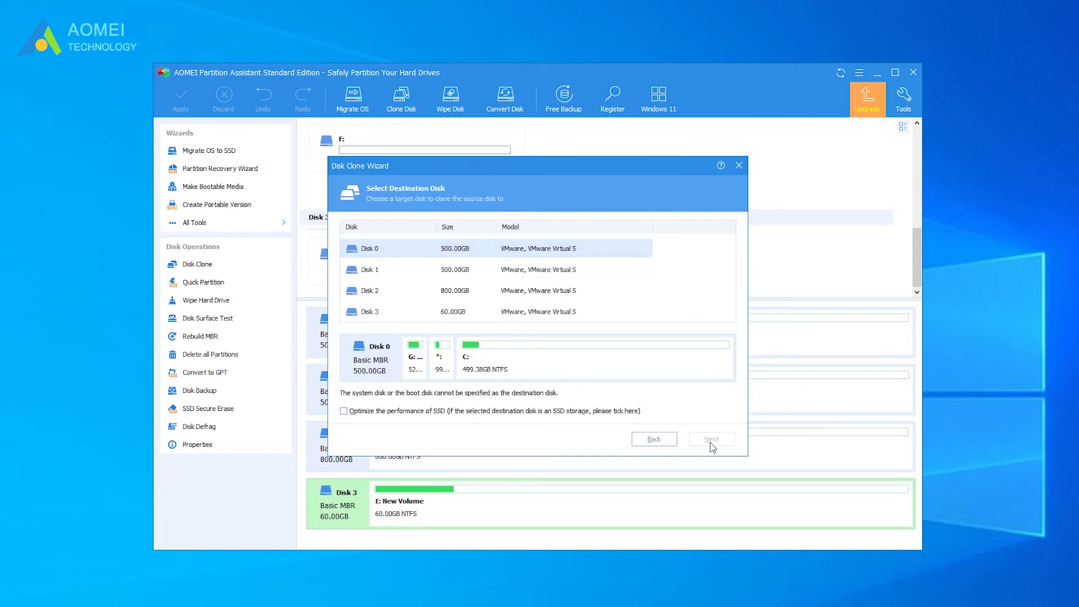
pyautogui.click(472, 293)
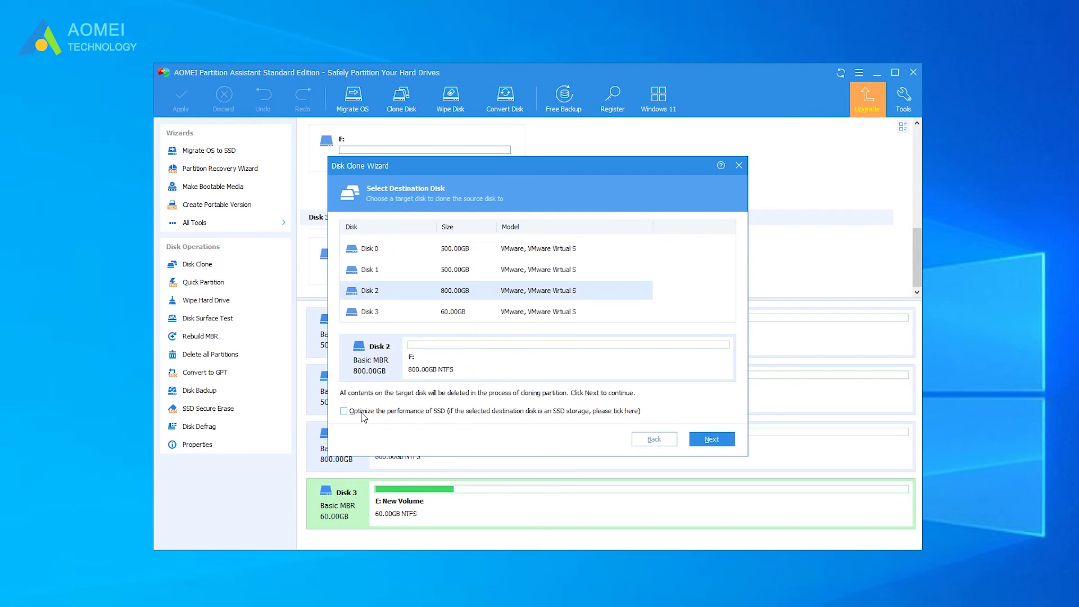
pyautogui.click(443, 416)
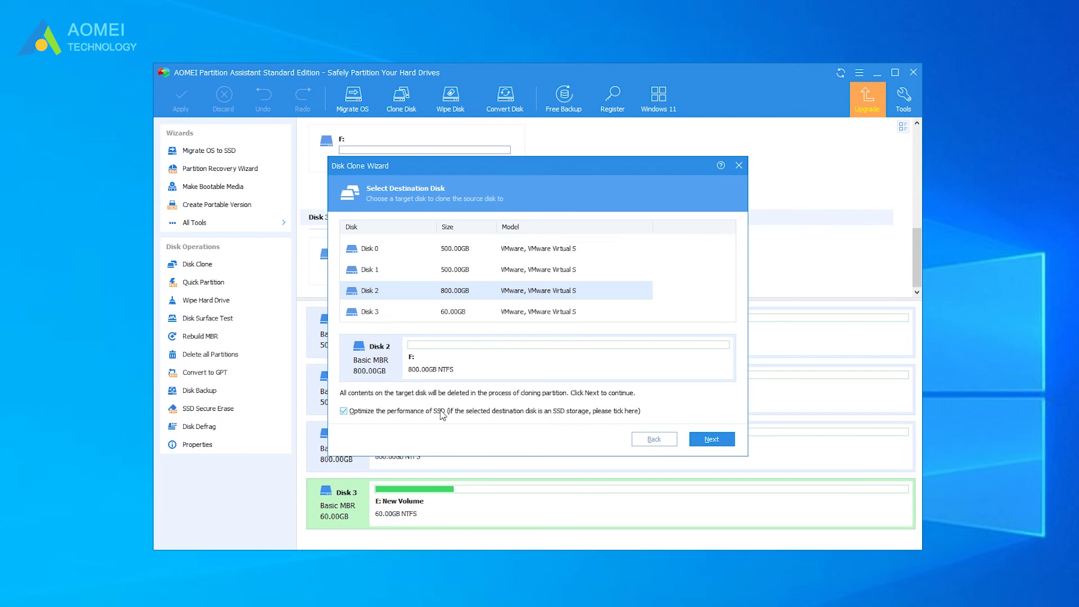
pyautogui.click(730, 445)
pyautogui.click(579, 344)
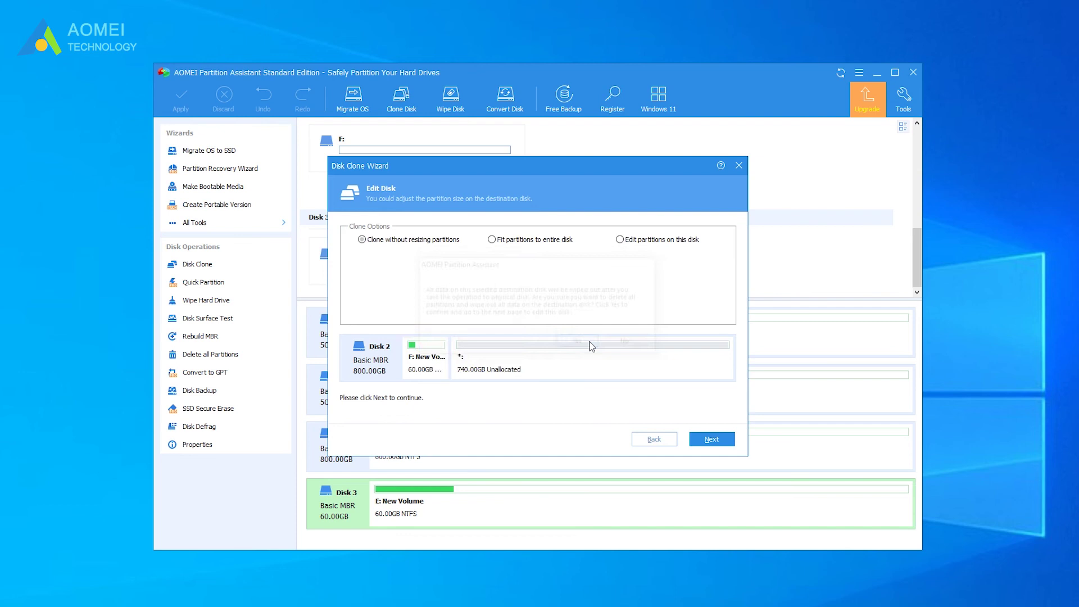
# Edit Disk 2's layout so the cloned F: partition becomes 217.30 GB
pyautogui.click(621, 240)
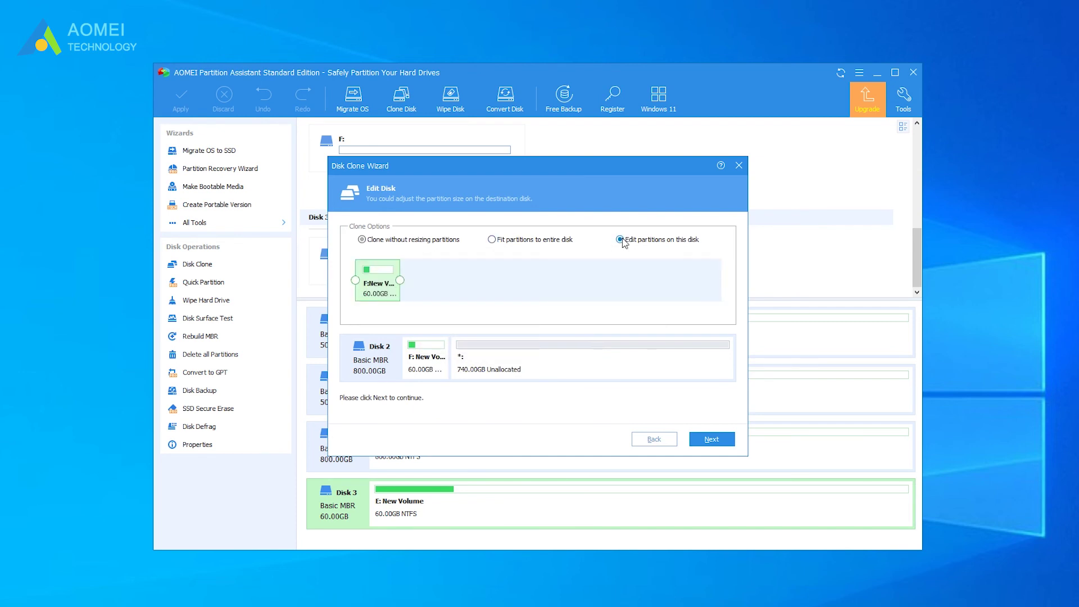
pyautogui.moveTo(404, 280); pyautogui.dragTo(468, 279)
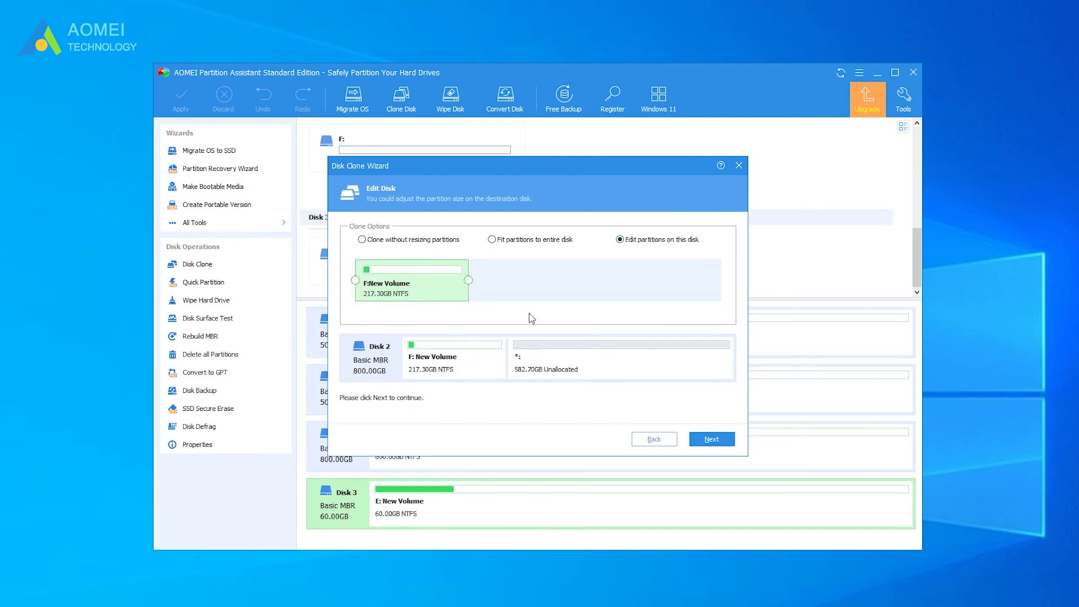
pyautogui.click(707, 442)
# Finish the clone wizard, then apply and confirm the Disk 3 to Disk 2 clone
pyautogui.click(711, 439)
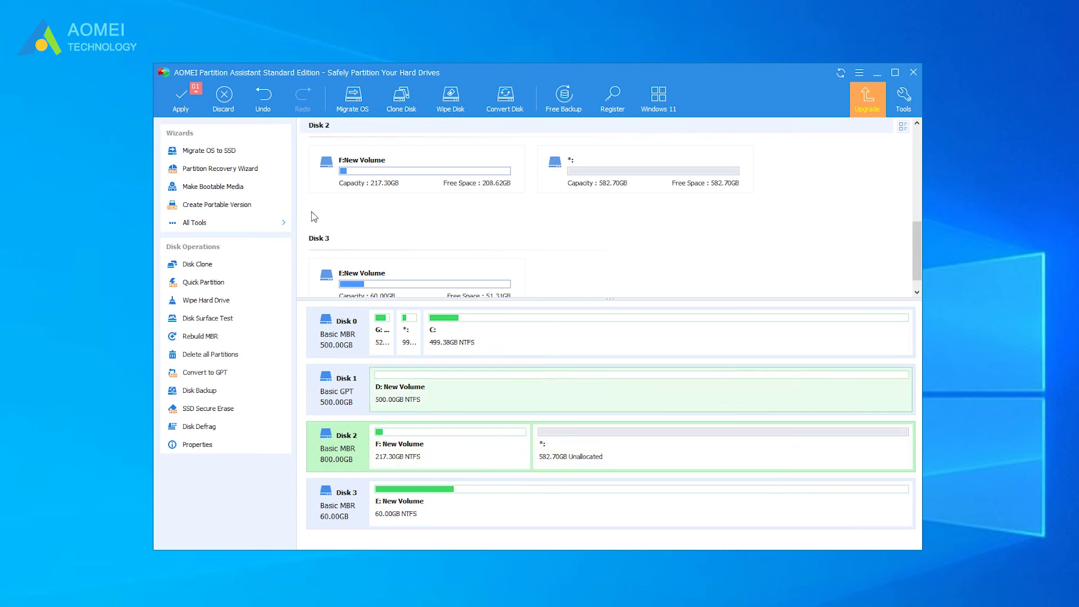
pyautogui.click(181, 101)
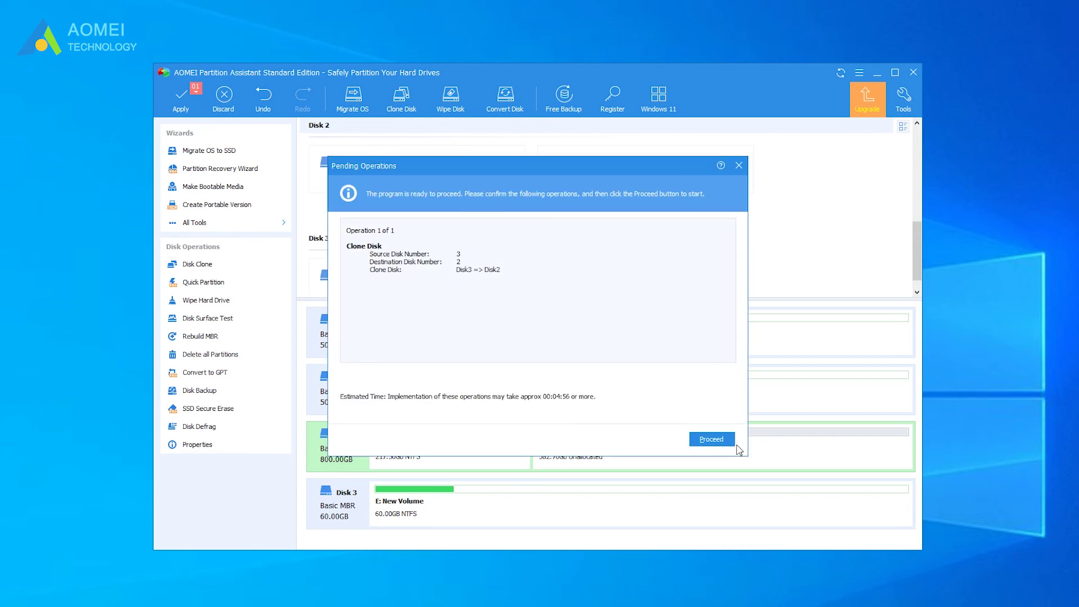
pyautogui.click(711, 440)
pyautogui.click(533, 340)
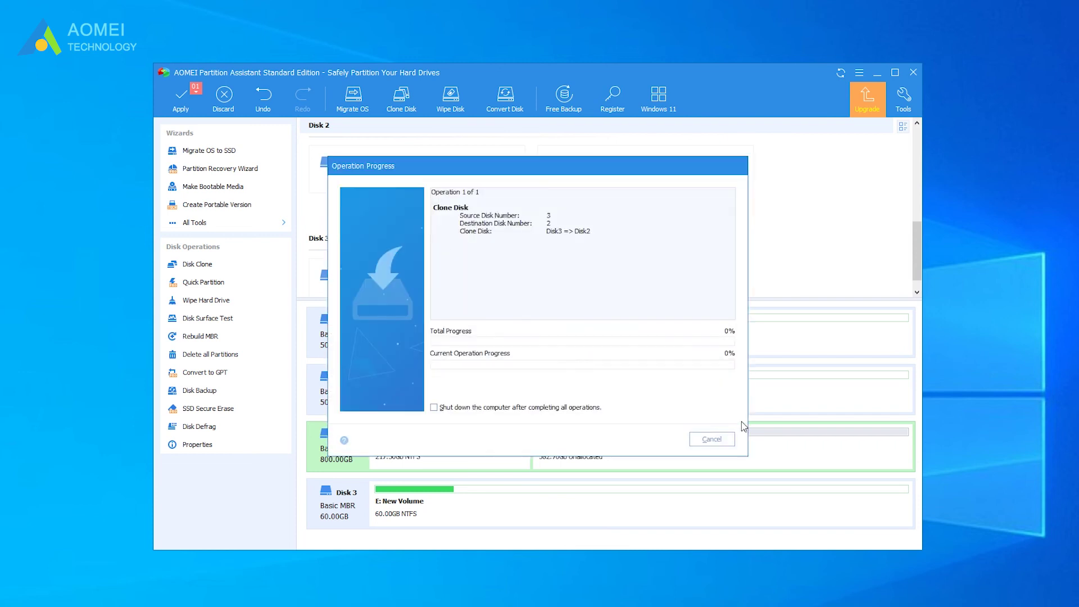